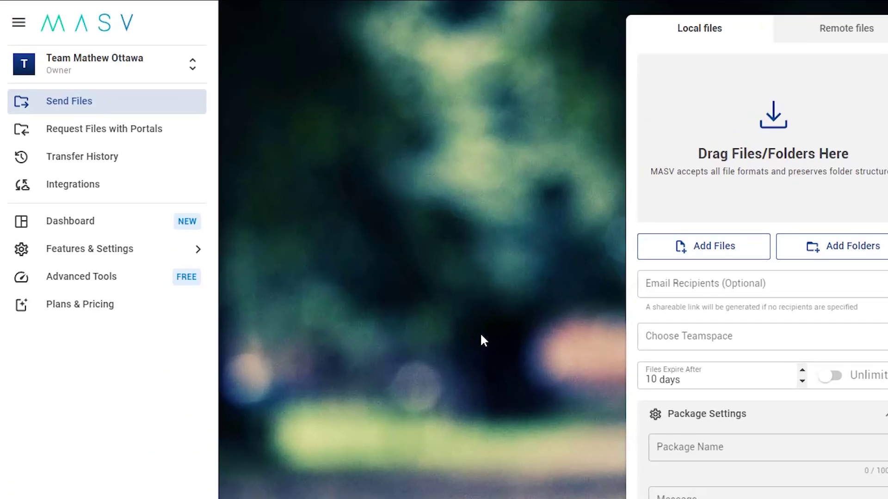
# Browse the list of services available for a new integration
pyautogui.click(92, 189)
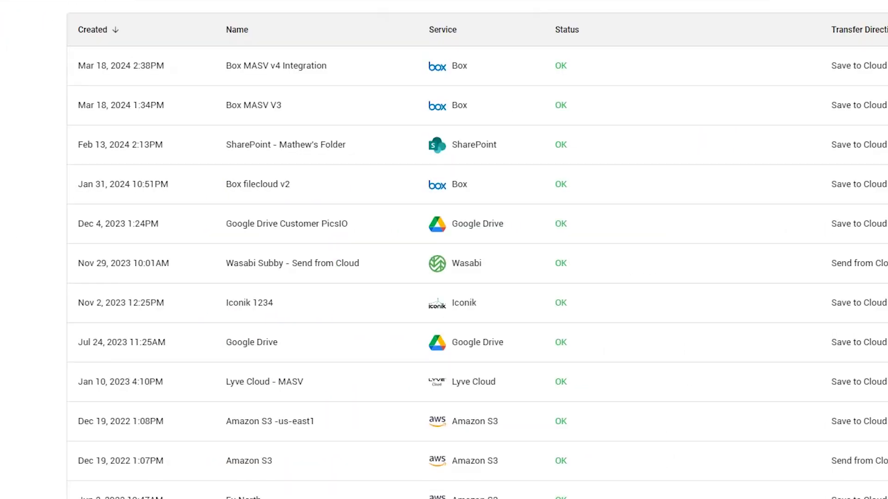
pyautogui.click(869, 5)
pyautogui.click(603, 249)
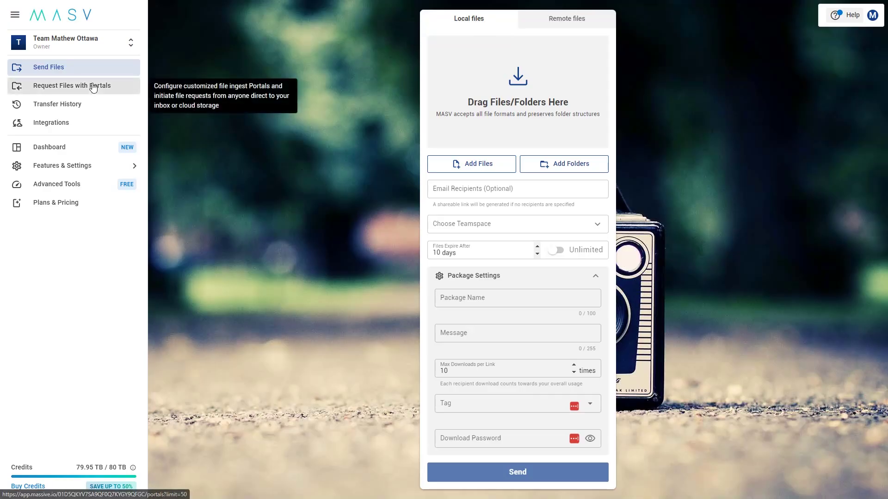
# Enable the New York Office storage device and Frame.io on the NYC Demo Portal
pyautogui.click(92, 85)
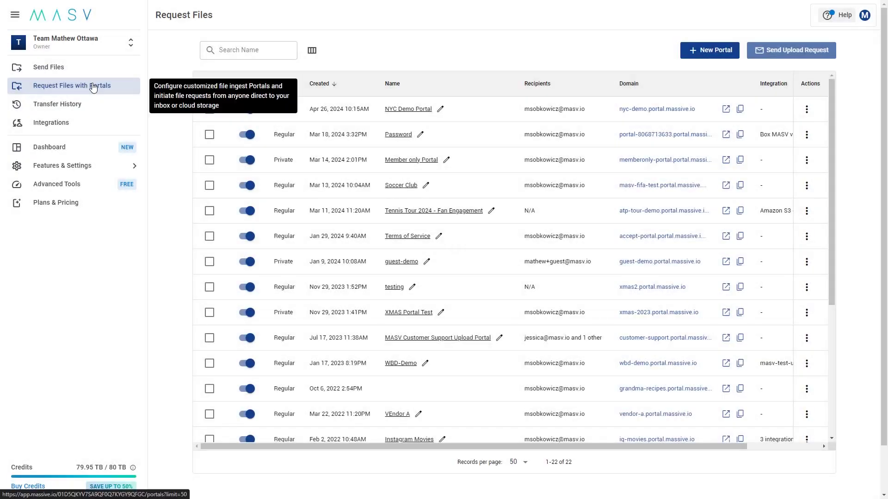
pyautogui.click(399, 111)
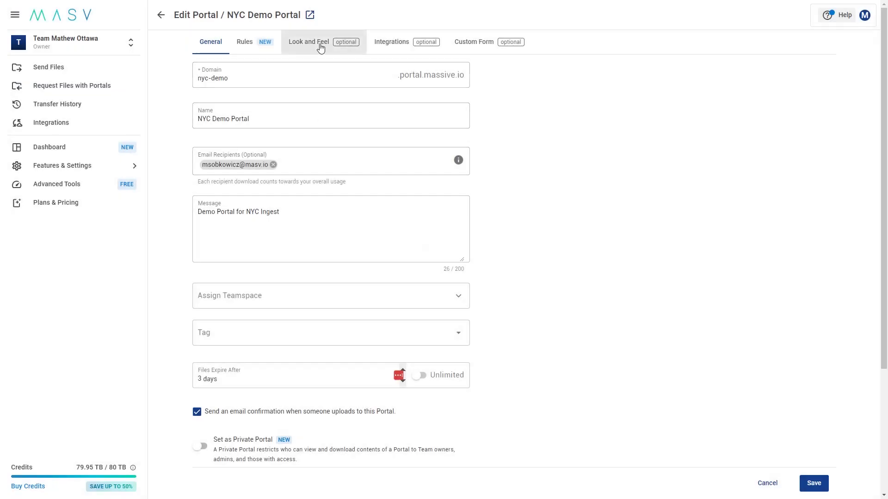
pyautogui.click(392, 49)
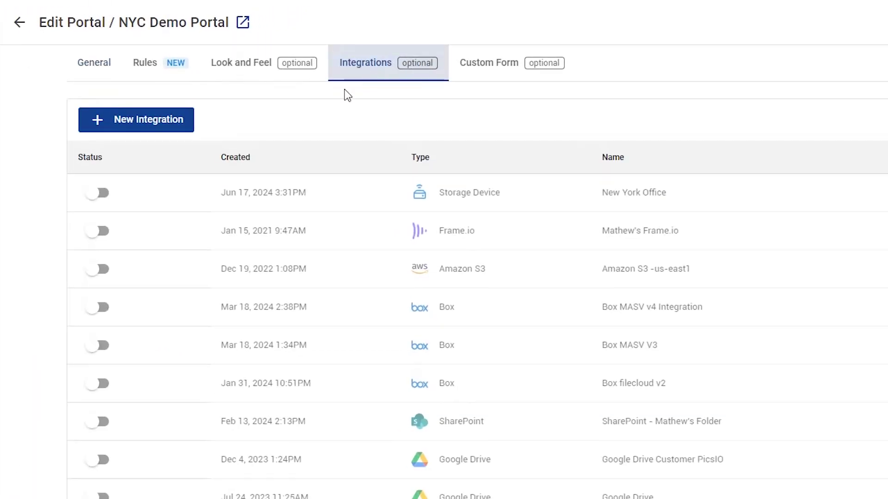
pyautogui.click(98, 193)
pyautogui.click(100, 262)
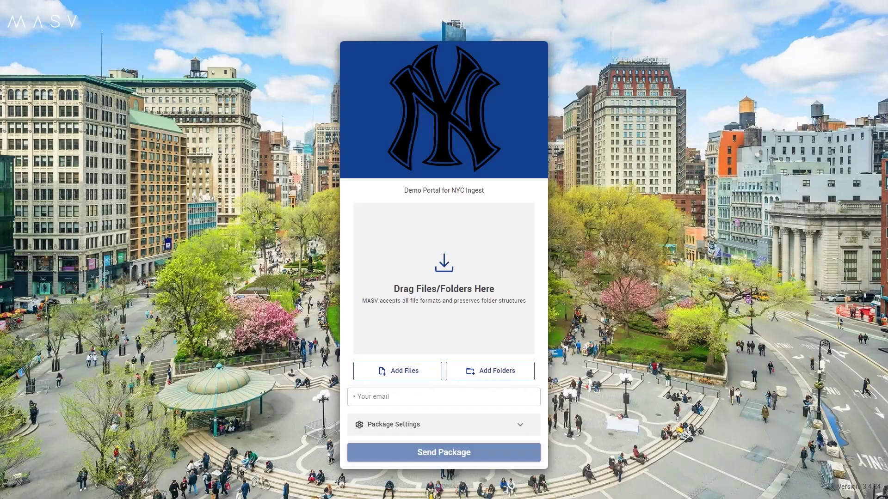
# Upload amazons3.mp4 through the NYC Demo Portal with a sender email address
pyautogui.click(398, 370)
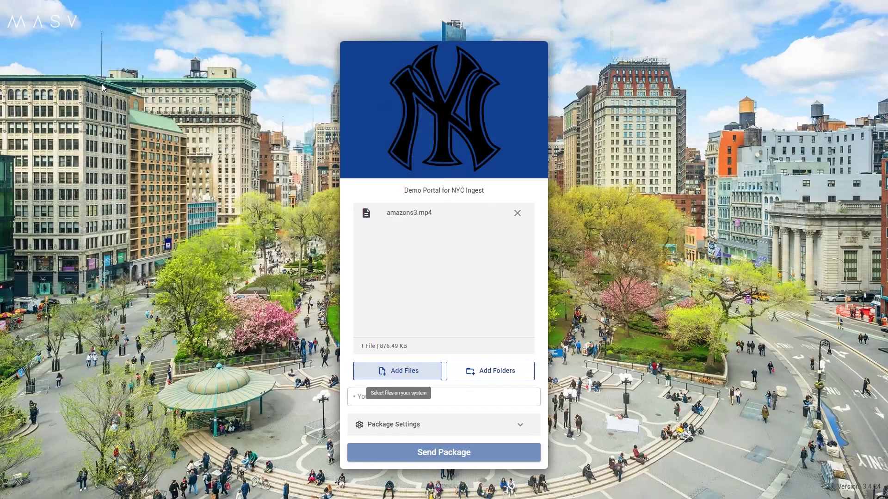
pyautogui.click(444, 397)
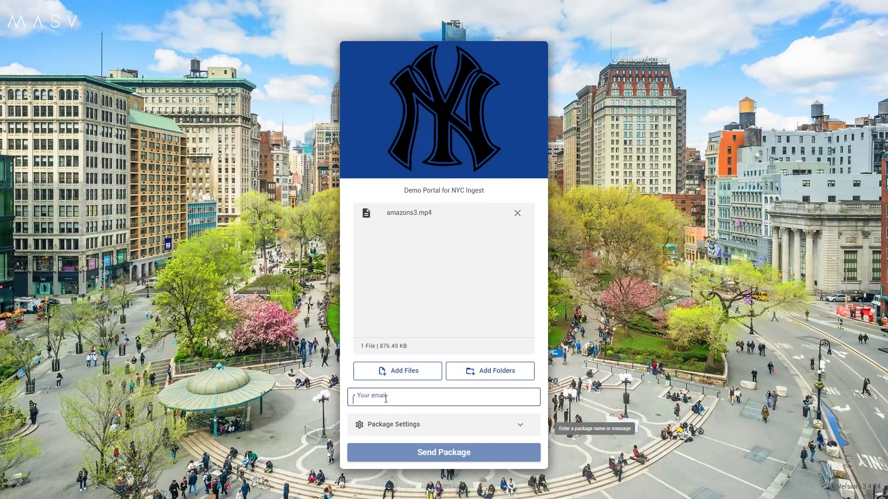
pyautogui.write('test@test.com')
pyautogui.click(468, 453)
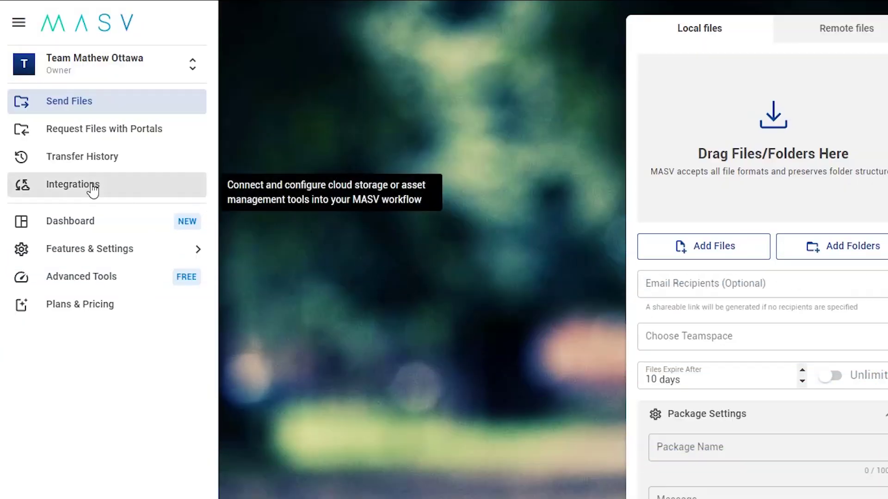
# Create a Storage Device integration named 'New York Office' that saves to storage
pyautogui.click(93, 189)
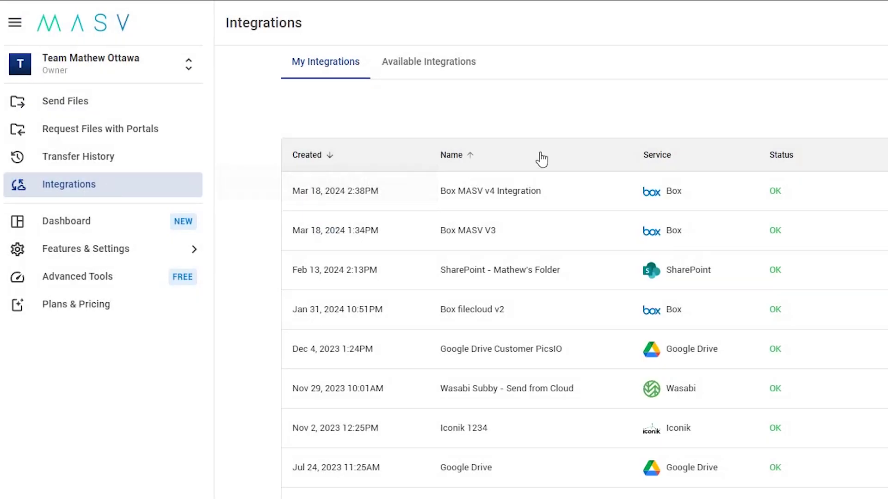
pyautogui.click(887, 118)
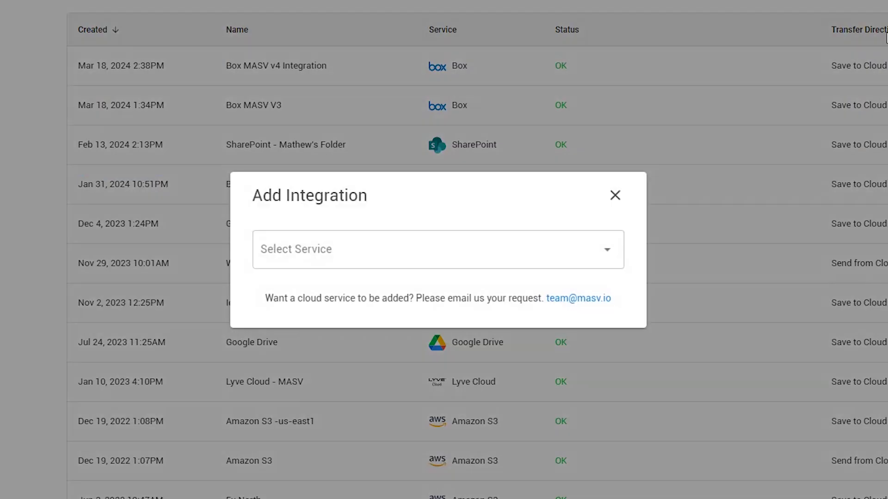
pyautogui.click(605, 251)
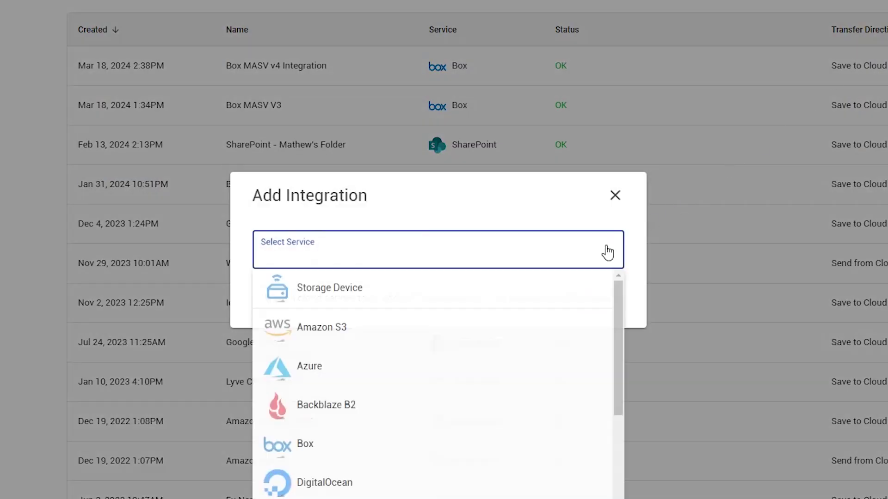
pyautogui.click(556, 295)
pyautogui.tripleClick(554, 286)
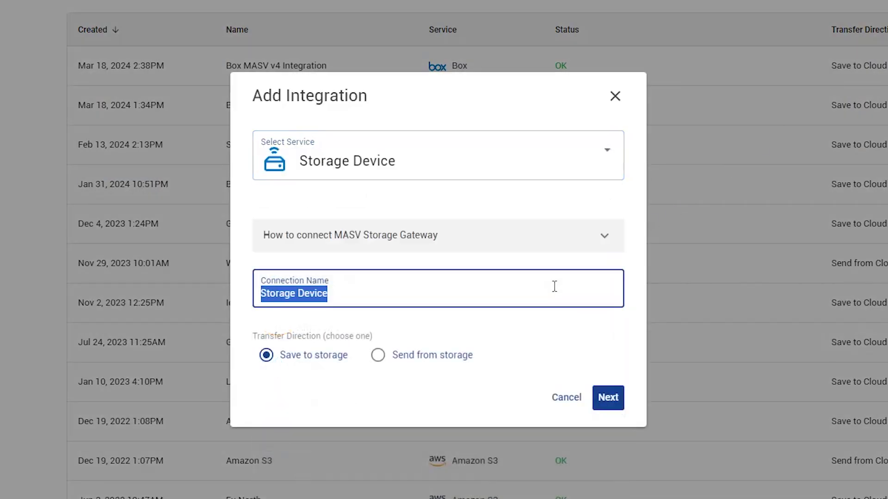
pyautogui.write('New York ')
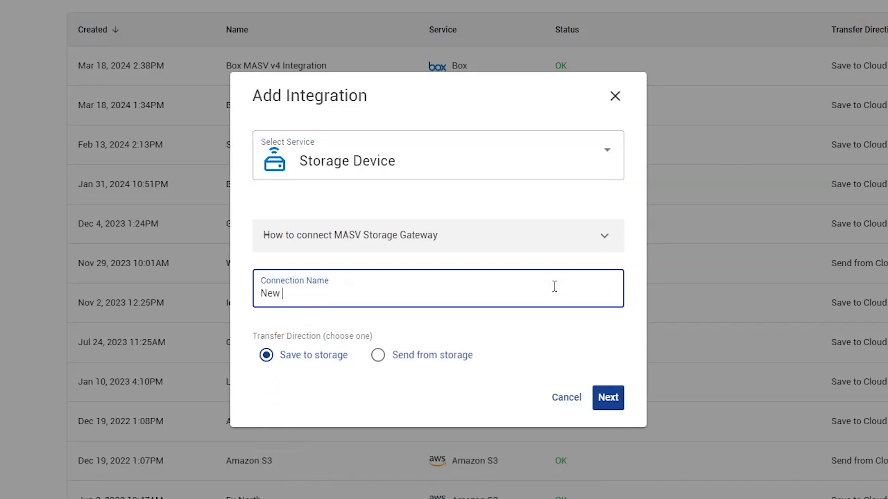
pyautogui.write('Office')
pyautogui.click(609, 400)
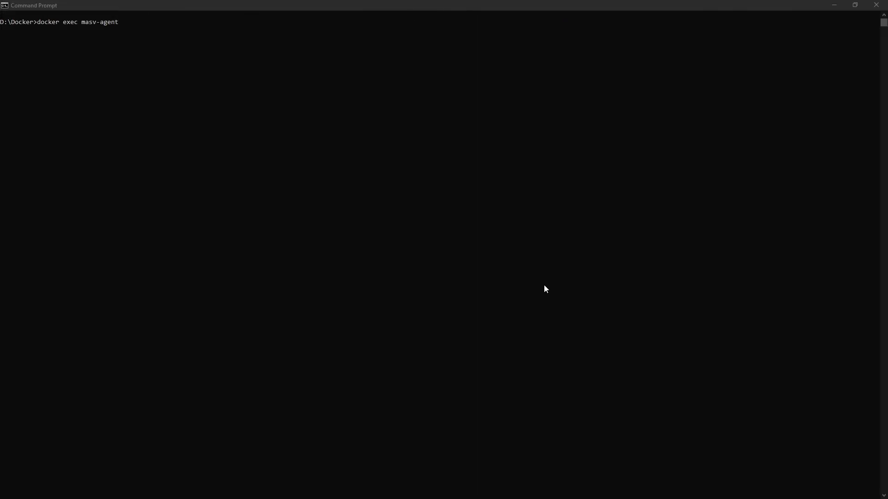
# Run the docker exec masv-agent gateway add command to register New York Office at /shared
pyautogui.click(459, 217)
pyautogui.hotkey('ctrl', 'v')
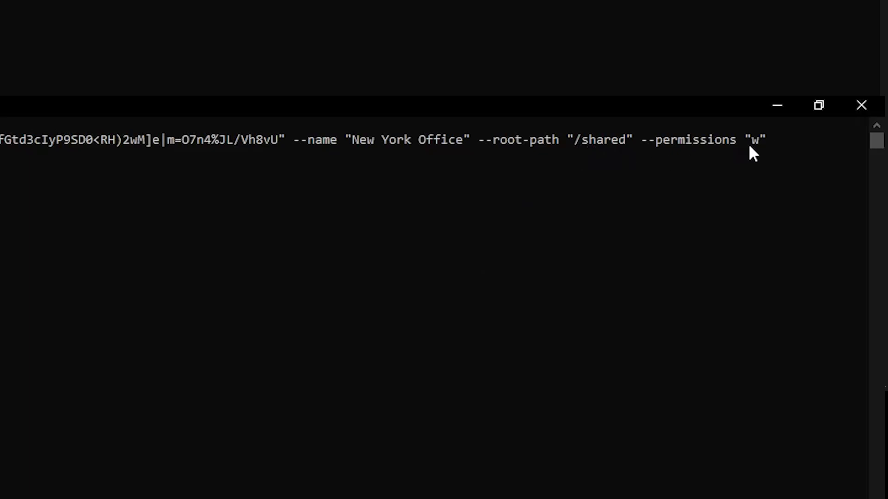
pyautogui.press('Return')
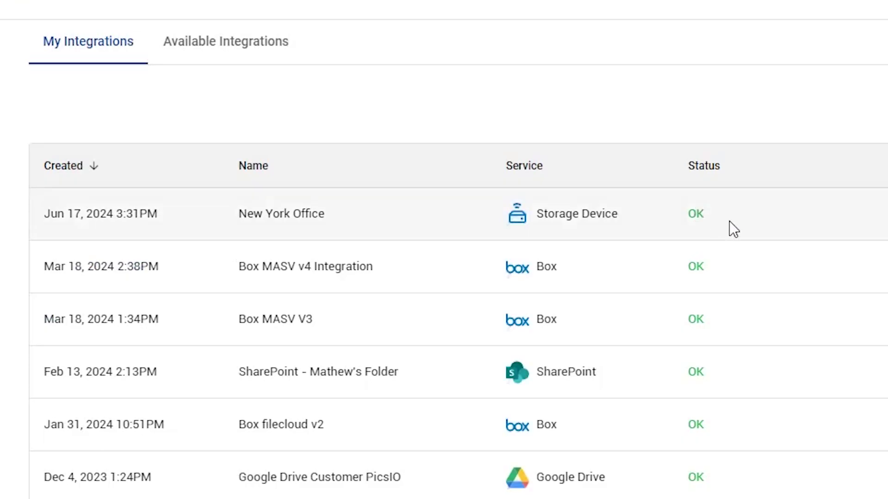
# Confirm the New York Office storage device row shows OK status
pyautogui.doubleClick(681, 217)
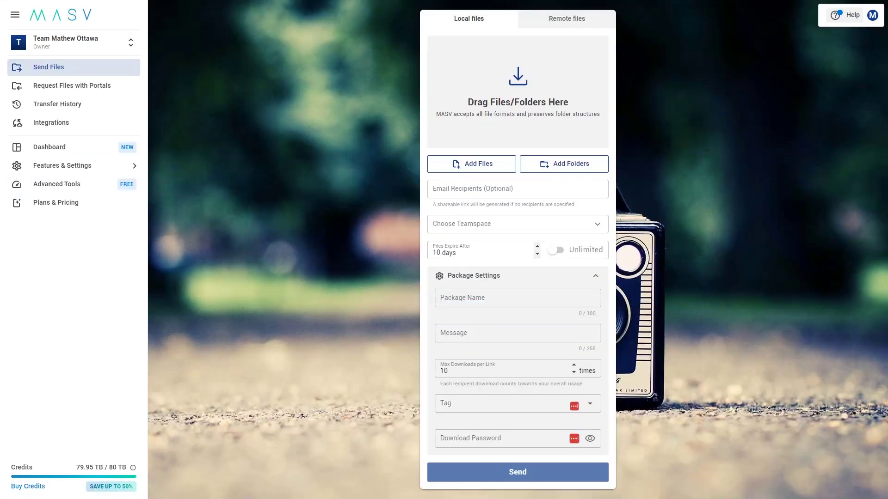
# Add a Frame.io integration named 'Frame.io for Access' and verify its developer token
pyautogui.click(60, 123)
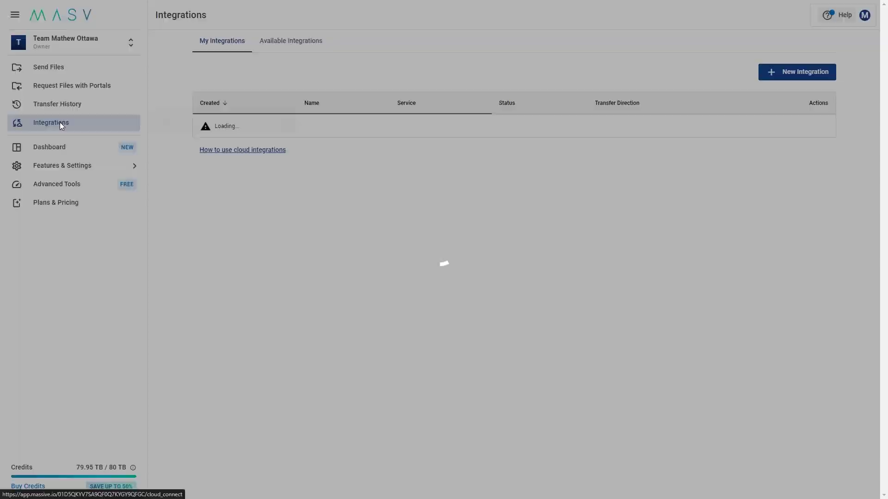
pyautogui.click(795, 72)
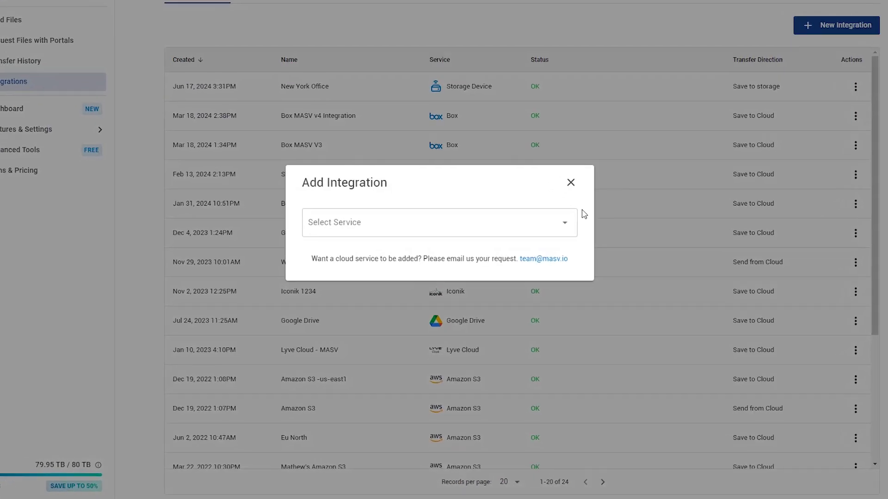
pyautogui.click(591, 167)
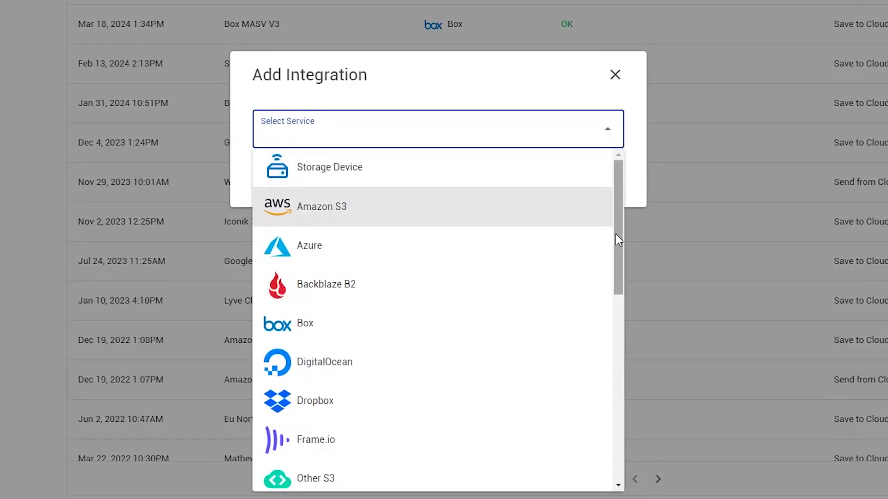
pyautogui.moveTo(614, 235); pyautogui.dragTo(610, 291)
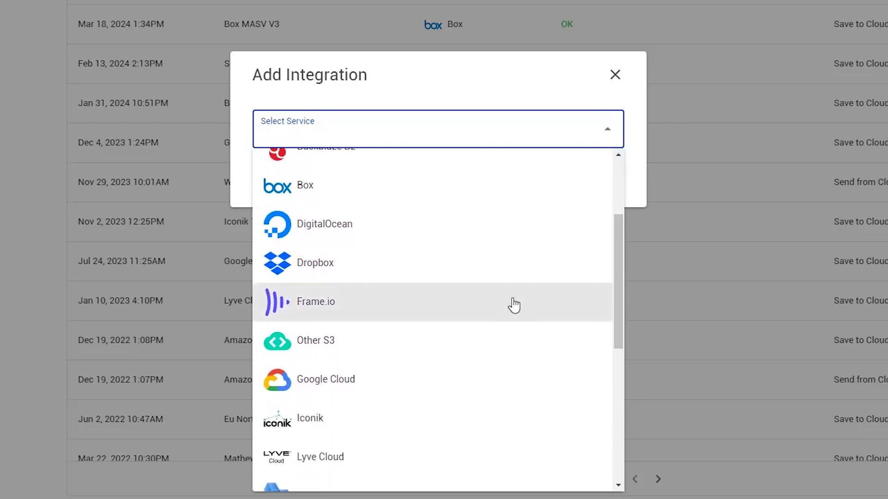
pyautogui.click(345, 310)
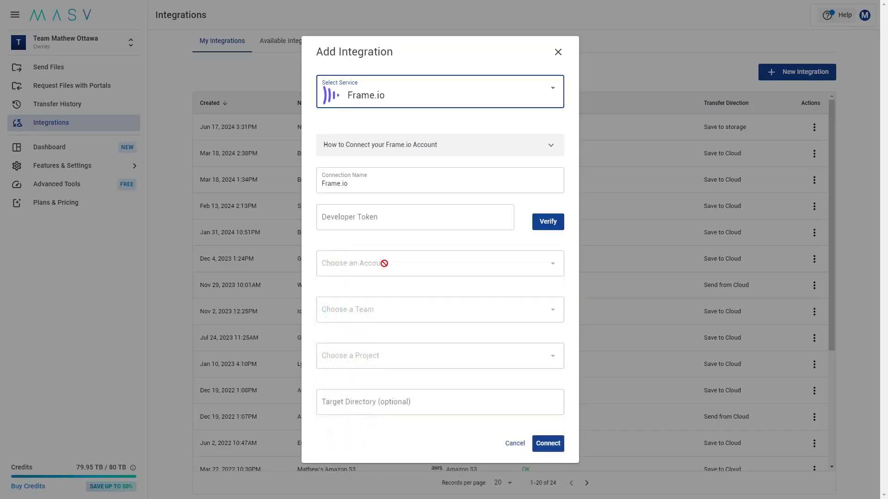
pyautogui.click(390, 187)
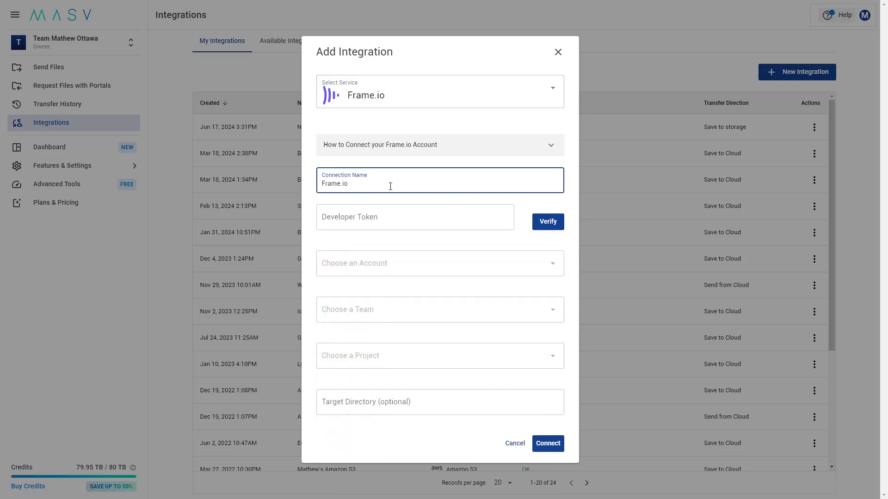
pyautogui.write('for Access')
pyautogui.click(393, 213)
pyautogui.hotkey('ctrl', 'v')
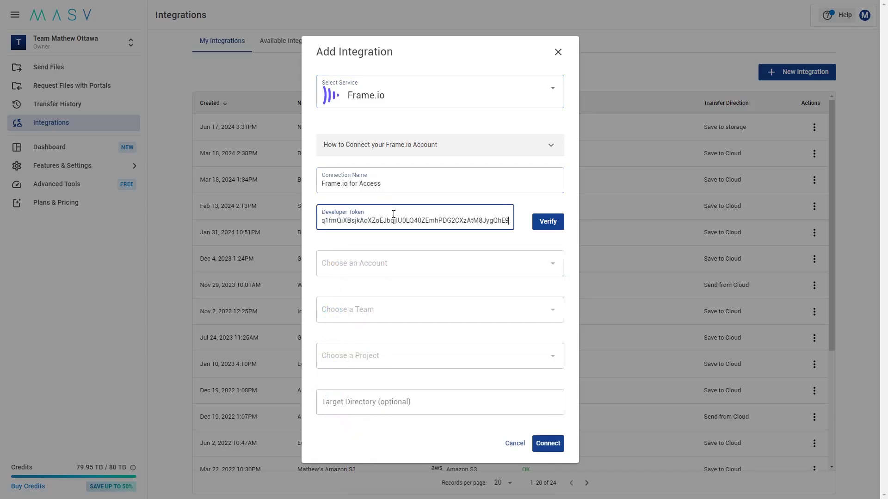
pyautogui.click(549, 223)
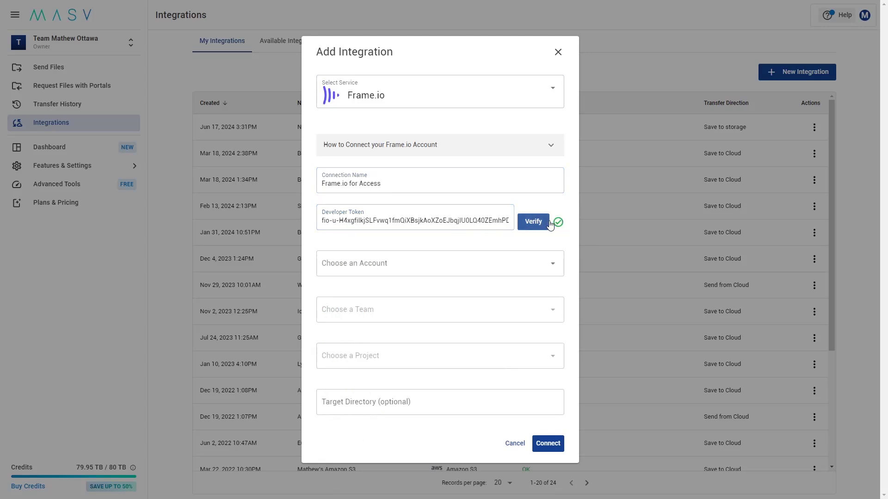
# Choose the Frame.io account, team and Upload Test project, then connect
pyautogui.click(552, 267)
pyautogui.click(515, 284)
pyautogui.click(533, 310)
pyautogui.click(522, 334)
pyautogui.click(527, 359)
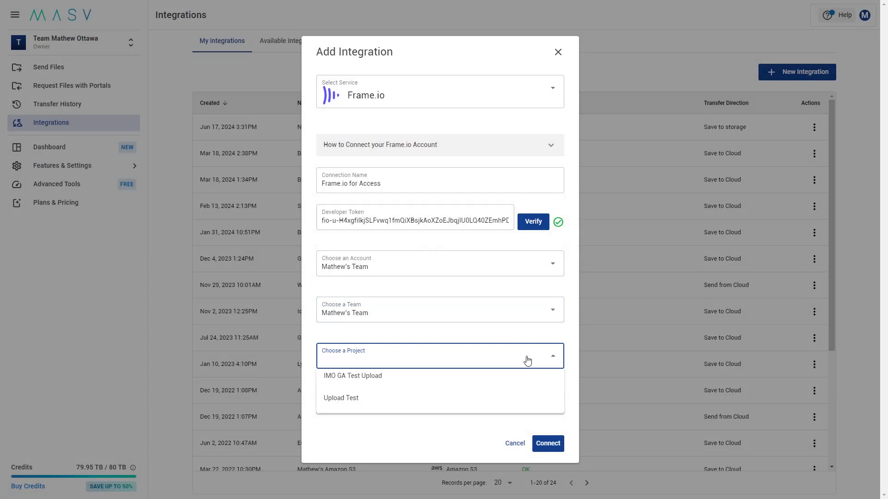
pyautogui.click(502, 398)
pyautogui.click(547, 442)
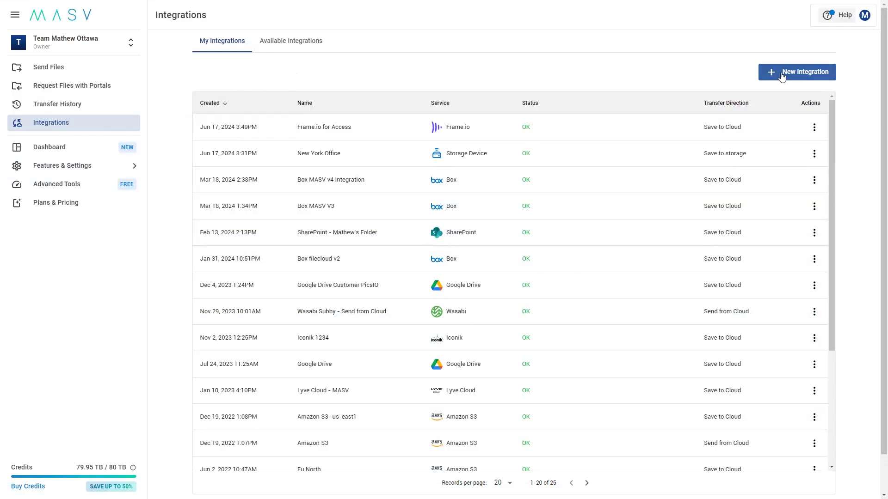
# Begin an Amazon S3 integration with storage class Glacier Deep Archive (DEEP_ARCHIVE)
pyautogui.click(796, 72)
pyautogui.click(552, 249)
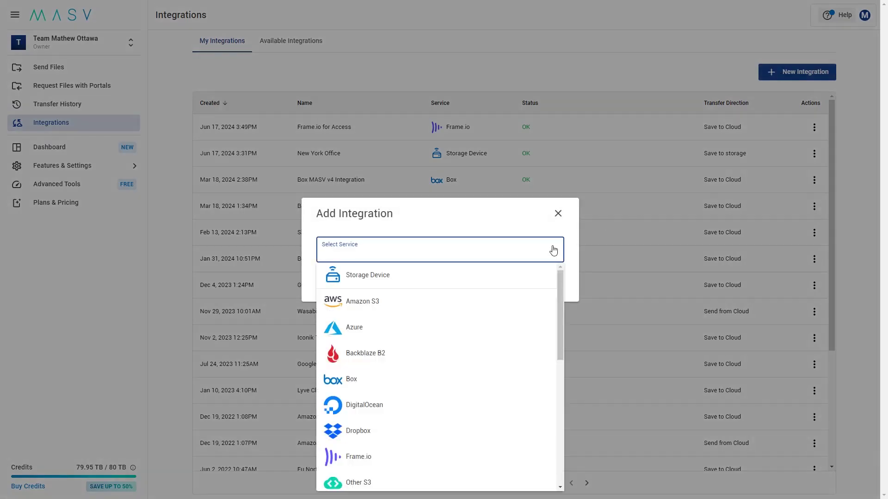
pyautogui.click(511, 301)
pyautogui.scroll(-2, 574, 177)
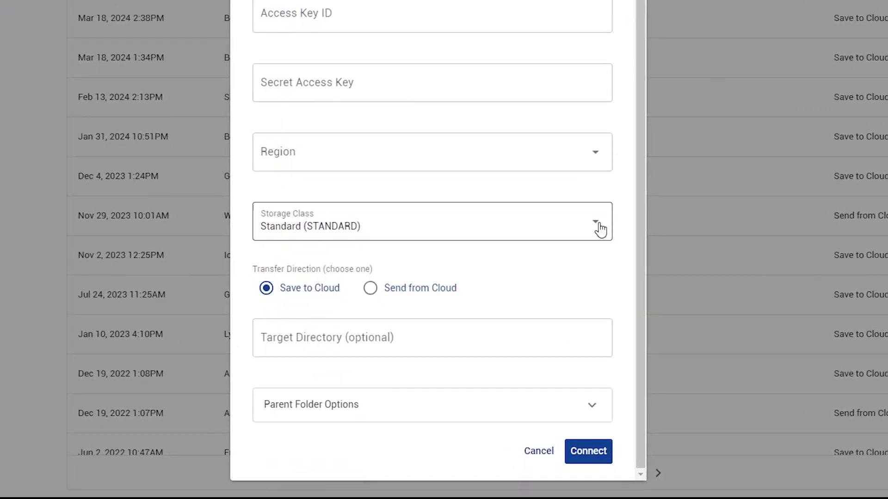
pyautogui.click(549, 320)
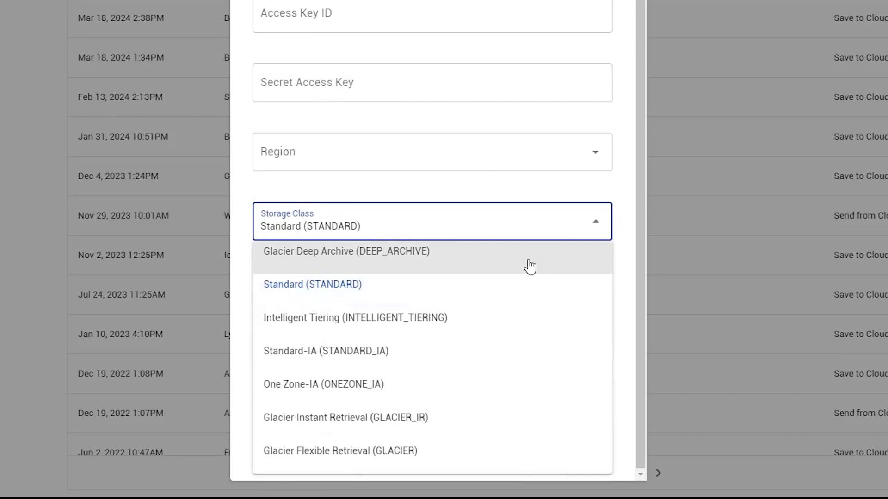
pyautogui.click(529, 266)
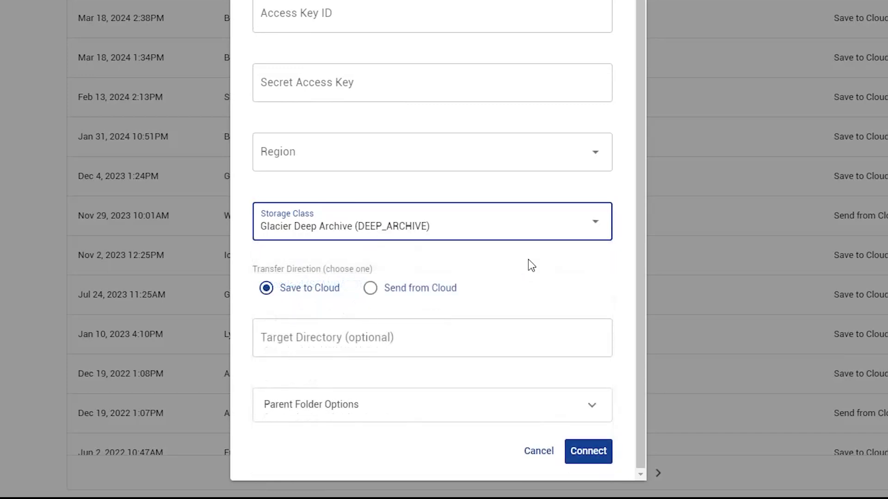